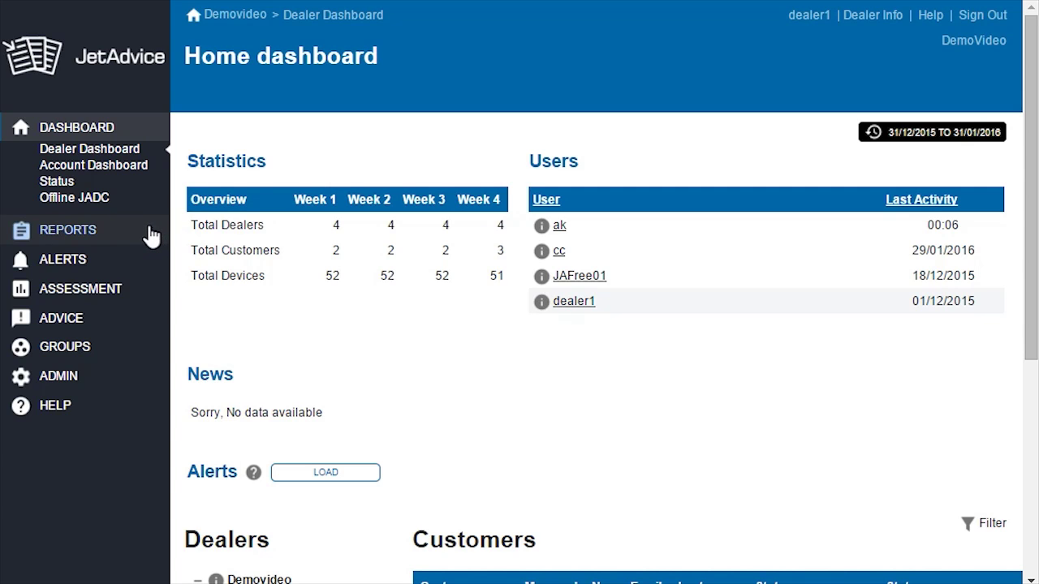
Step: Start a new DemoVideo customer report named Supply Levels with description Level information, available for Customer
left_click(146, 229)
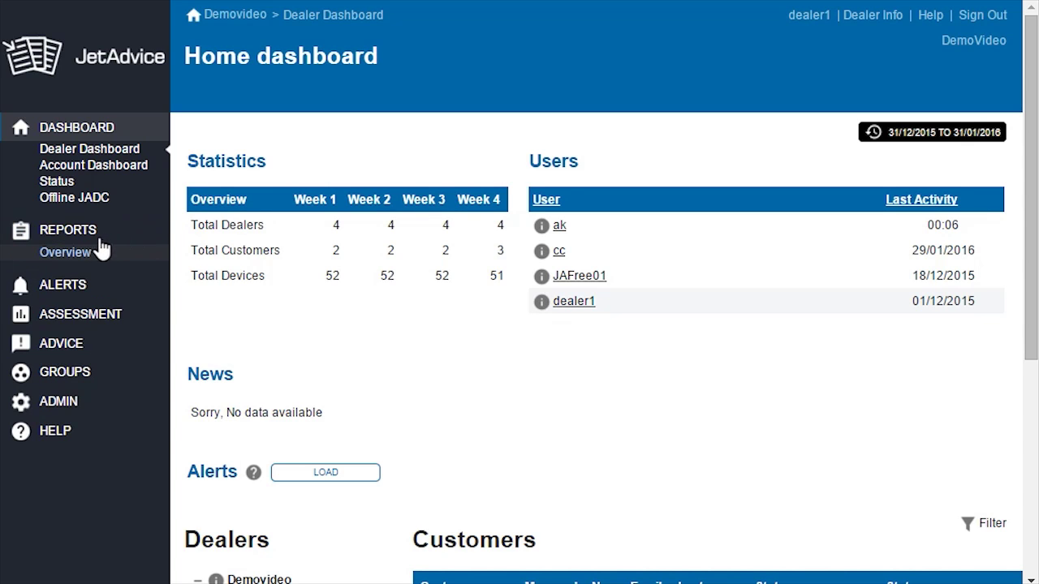
left_click(91, 253)
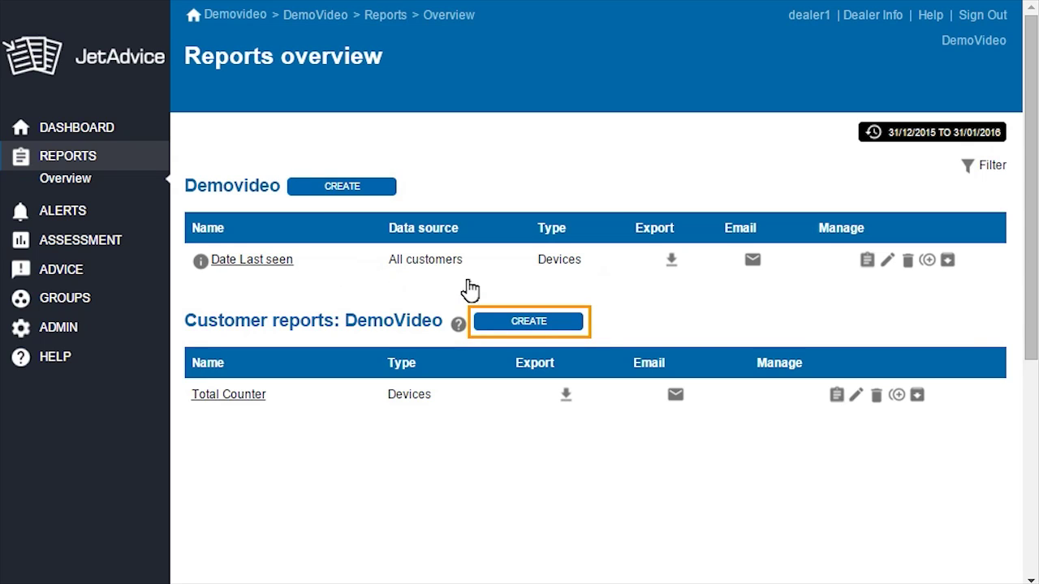
left_click(524, 325)
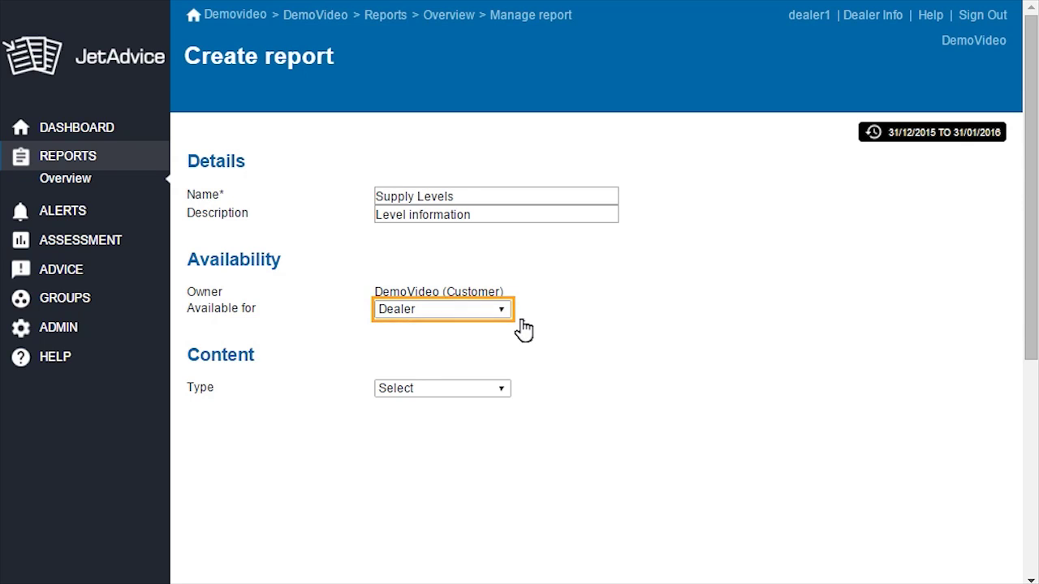
left_click(502, 311)
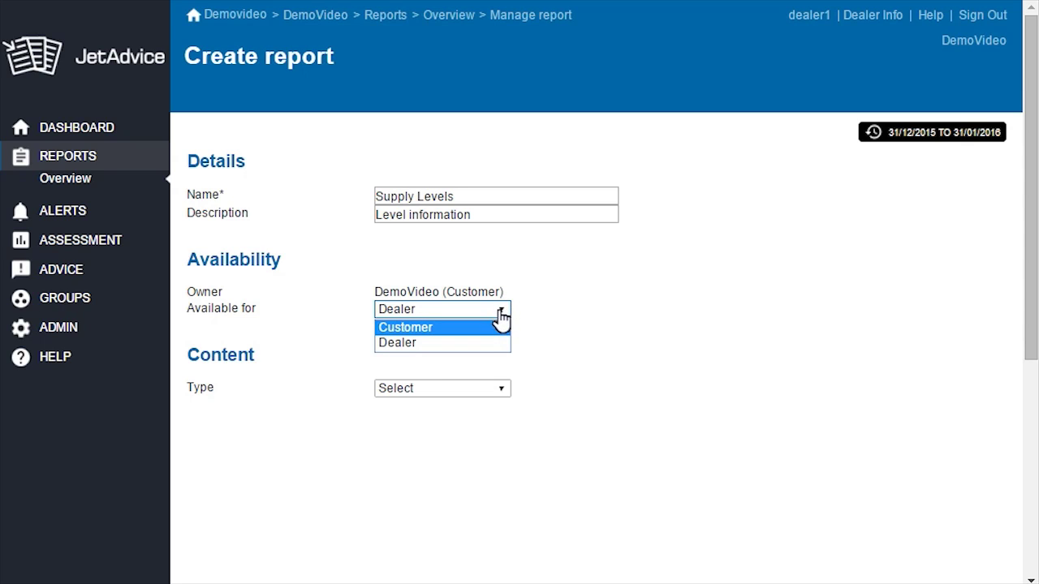
left_click(501, 328)
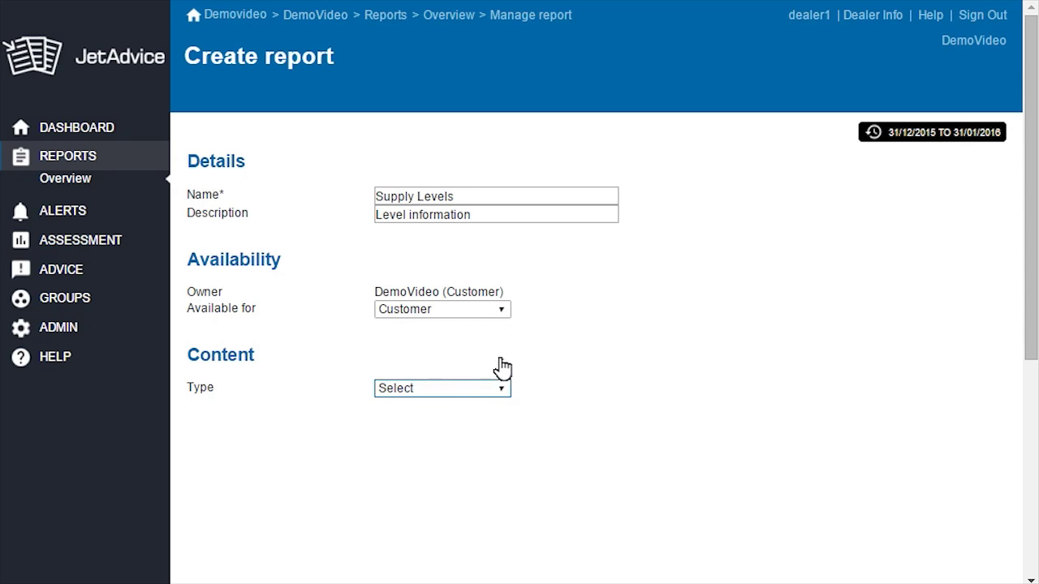
Step: Set the report's content type to Supplies
left_click(500, 390)
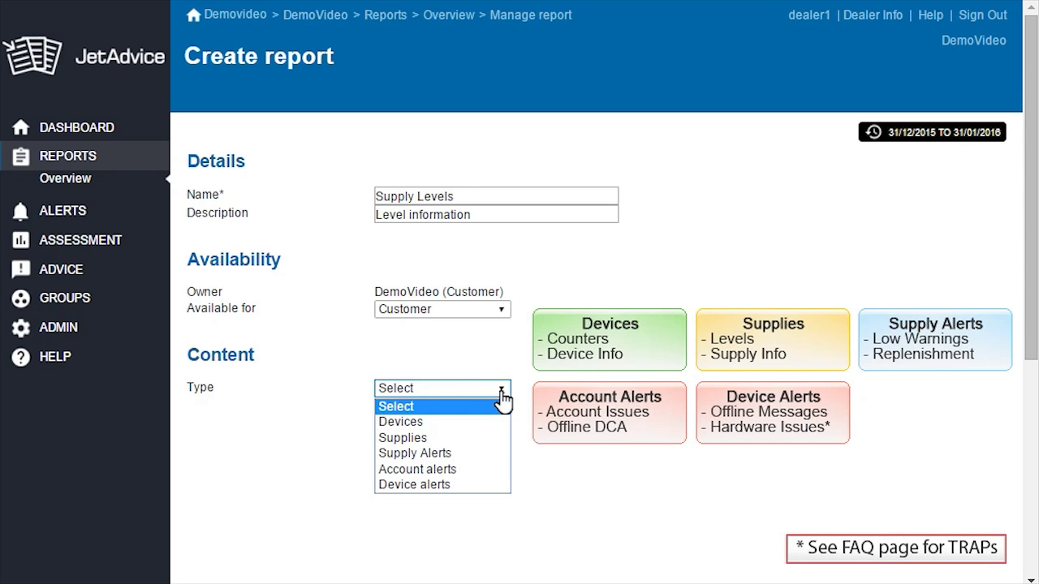
key("Down")
key("Down")
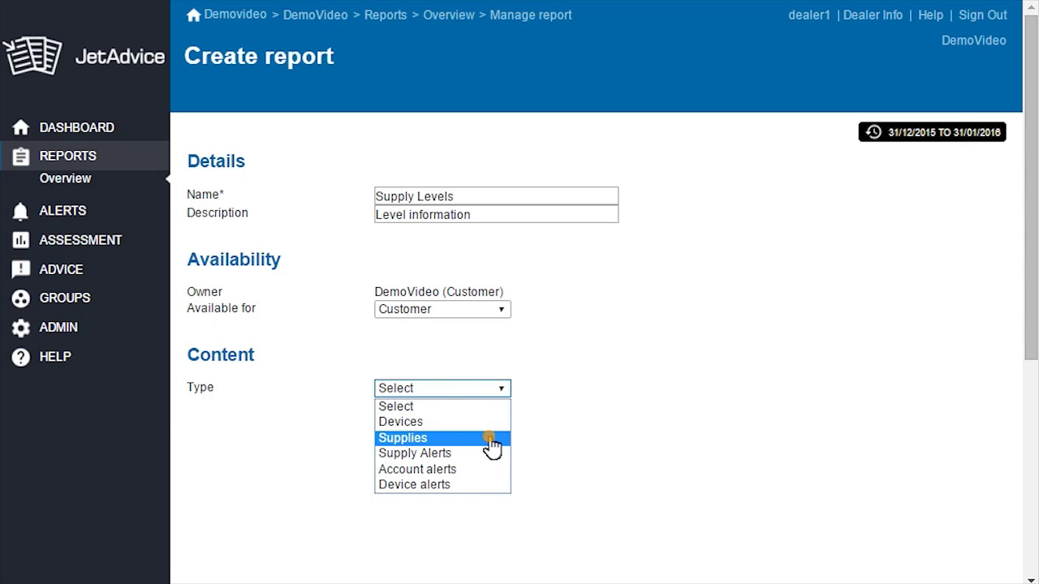
left_click(490, 438)
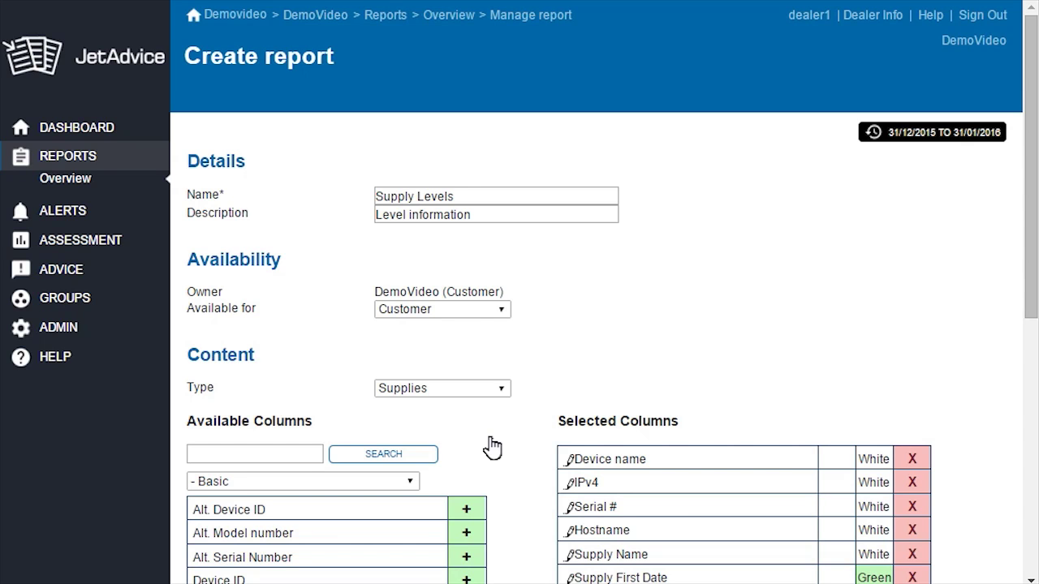
Step: Add the Printer Details column to the report and move it to first place, above Device name
left_click(1027, 337)
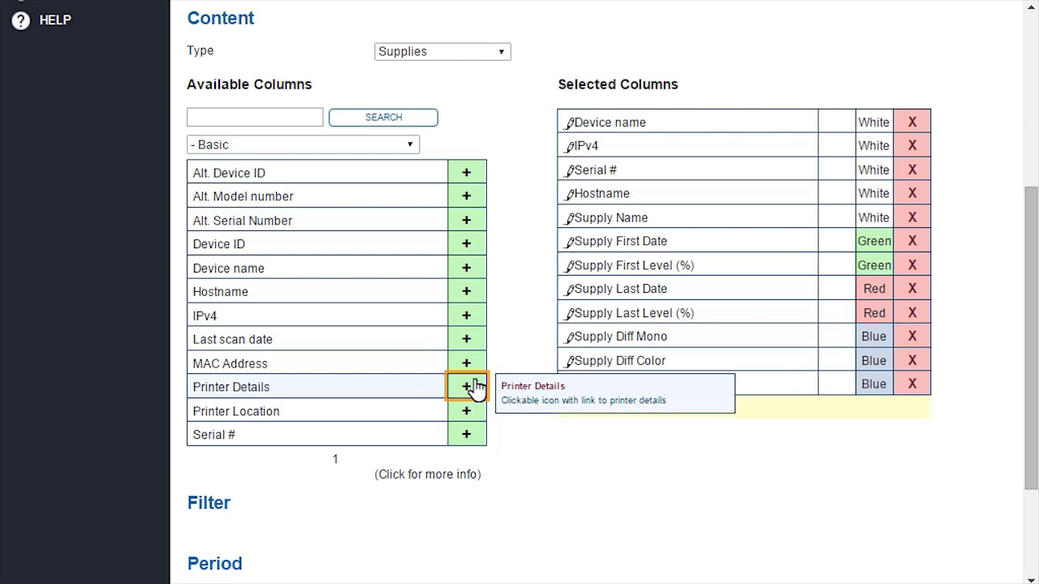
left_click(476, 388)
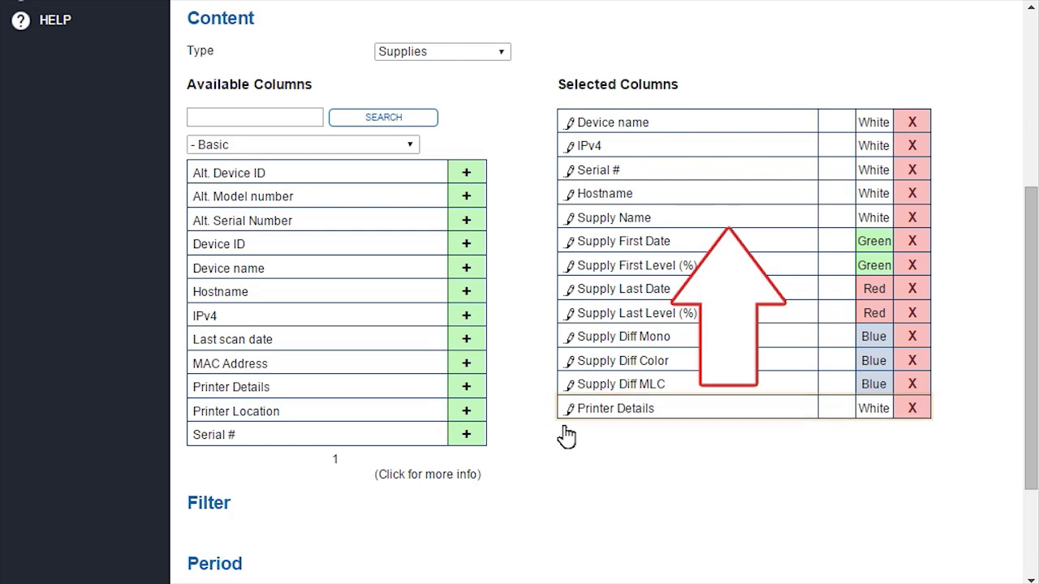
left_click(709, 412)
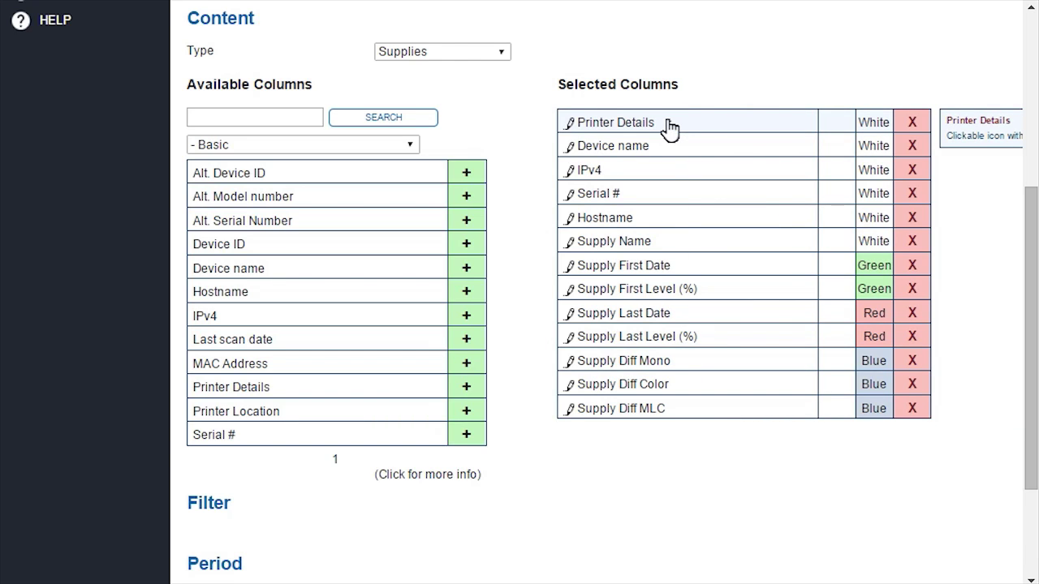
Step: Cycle the Printer Details column's color through the available options and back to White
left_click(874, 121)
left_click(878, 124)
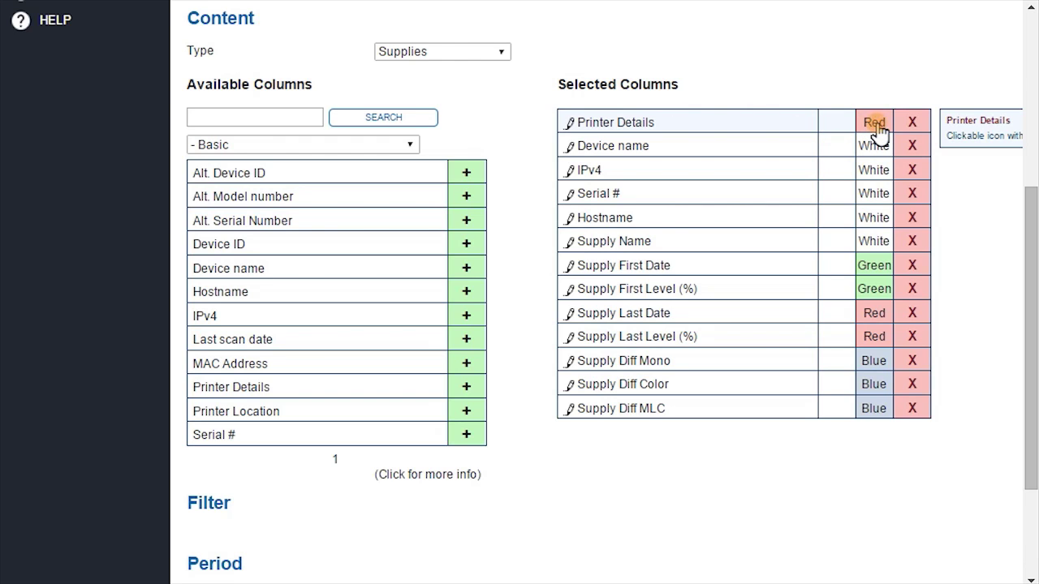
left_click(879, 128)
left_click(878, 130)
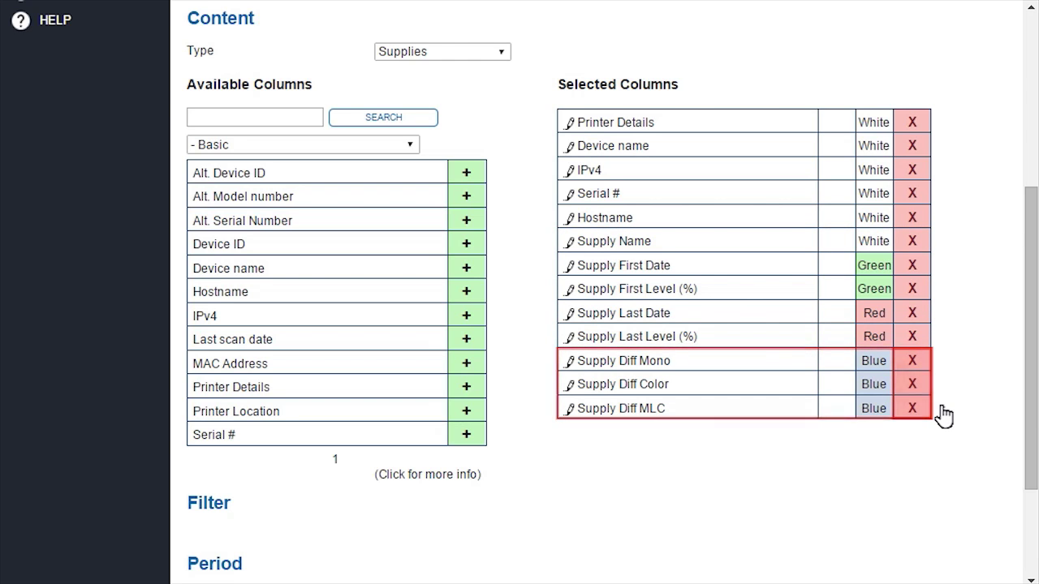
Step: Remove the Supply Diff MLC, Supply Diff Color and Supply Diff Mono columns from the selected columns
left_click(915, 408)
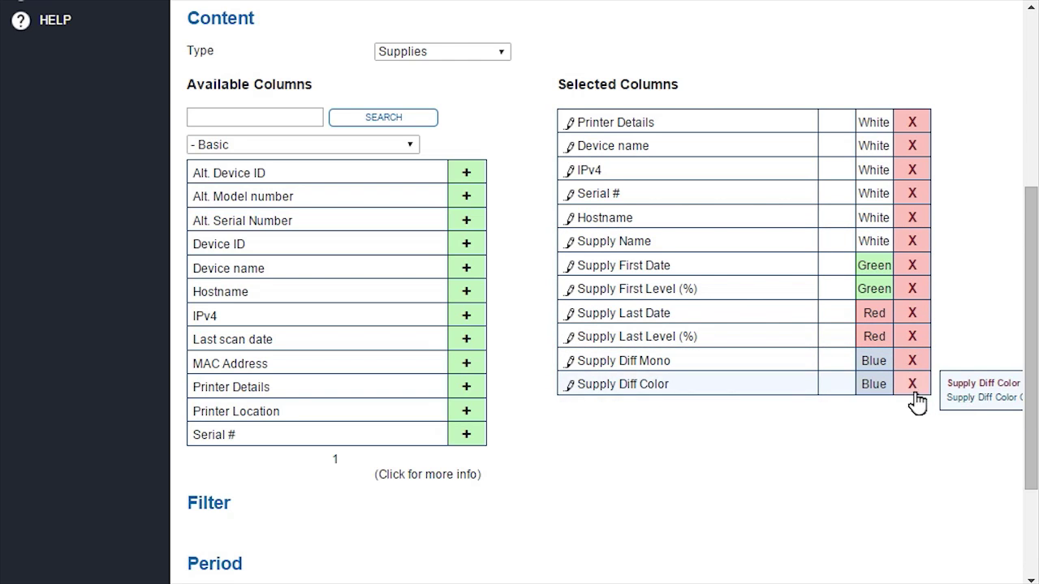
left_click(914, 384)
left_click(912, 362)
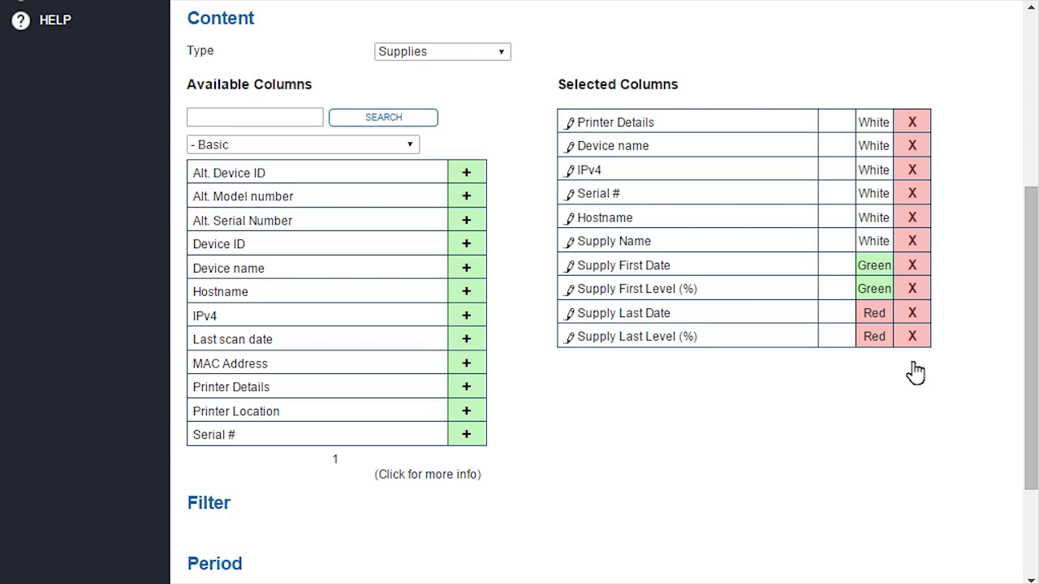
Step: Expand the filter settings and create the report with Last month as its reporting period
left_click(442, 474)
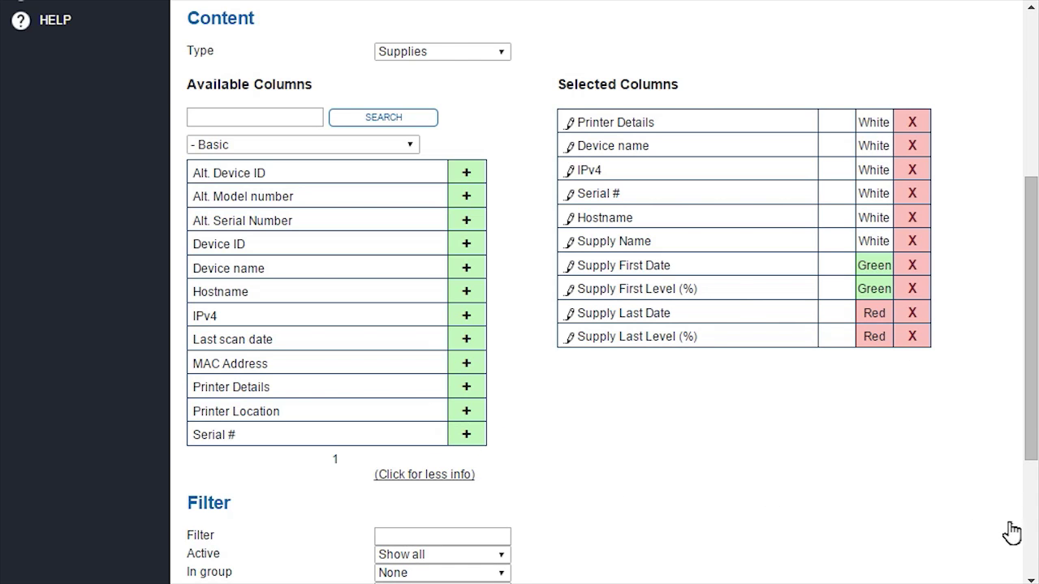
left_click(1029, 555)
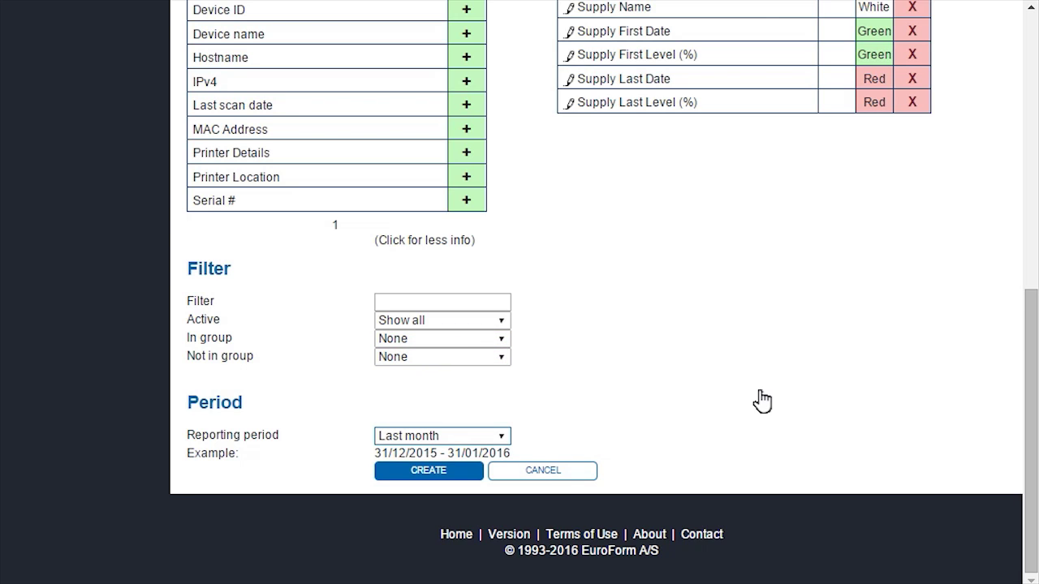
left_click(505, 438)
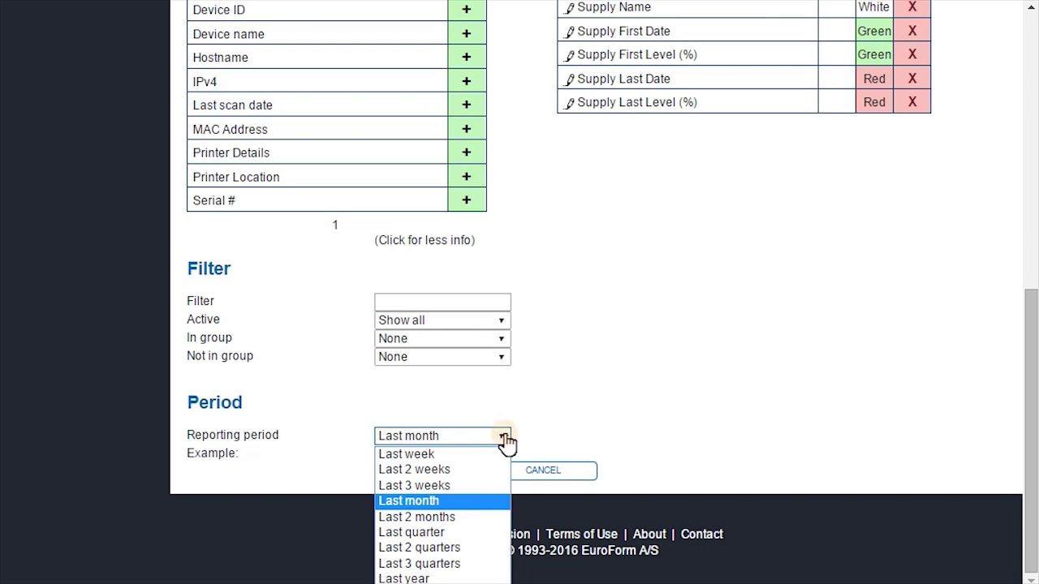
left_click(504, 438)
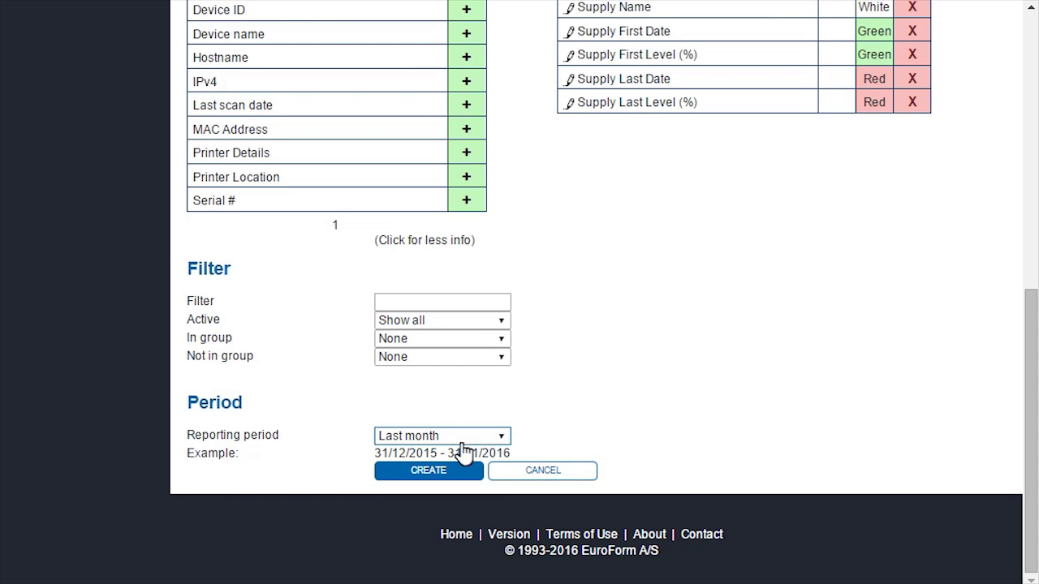
left_click(447, 471)
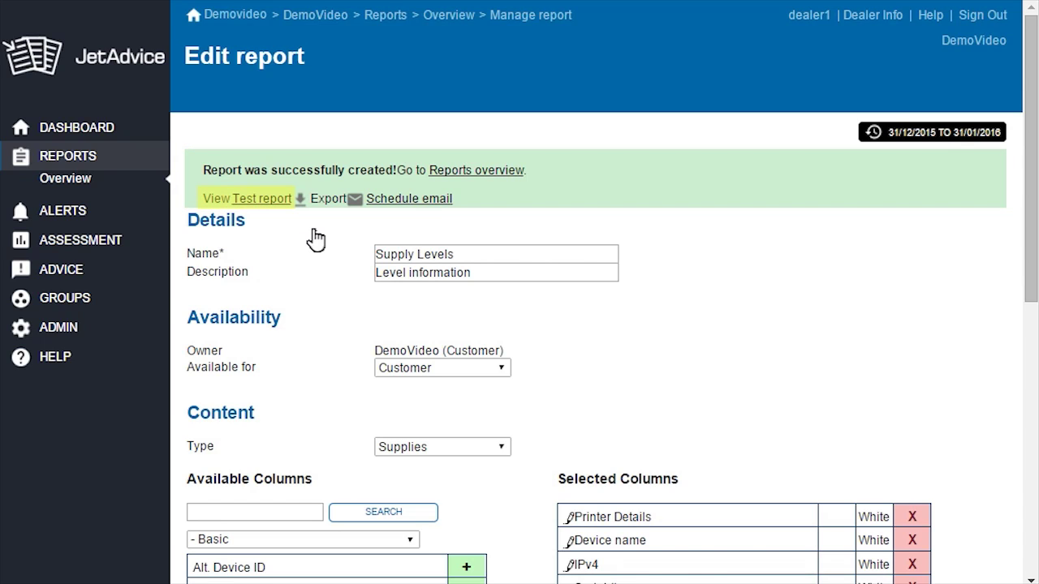
Step: View the test report for Supply Levels and look across all its columns
left_click(266, 199)
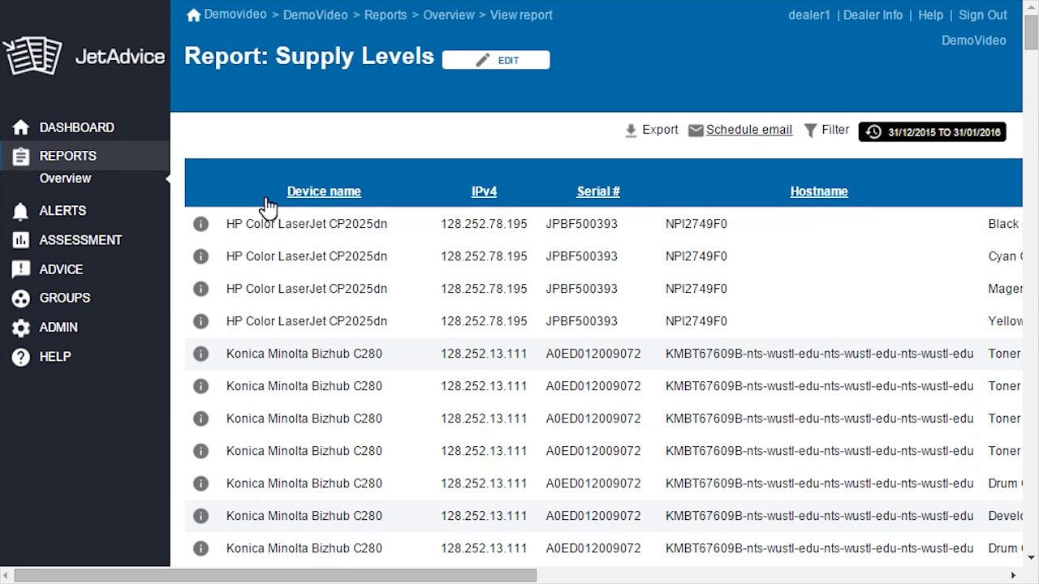
left_click(763, 574)
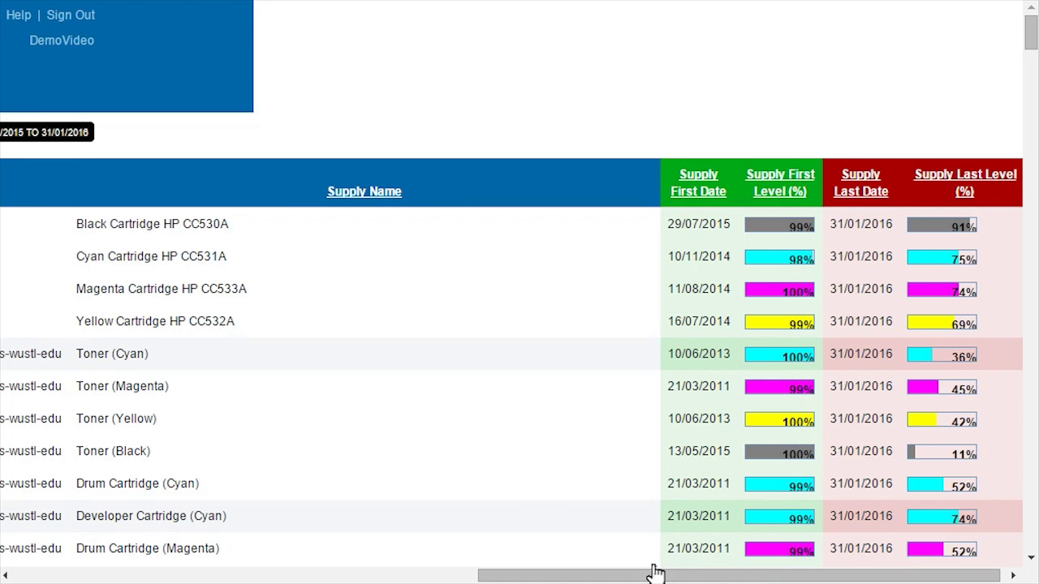
left_click(201, 574)
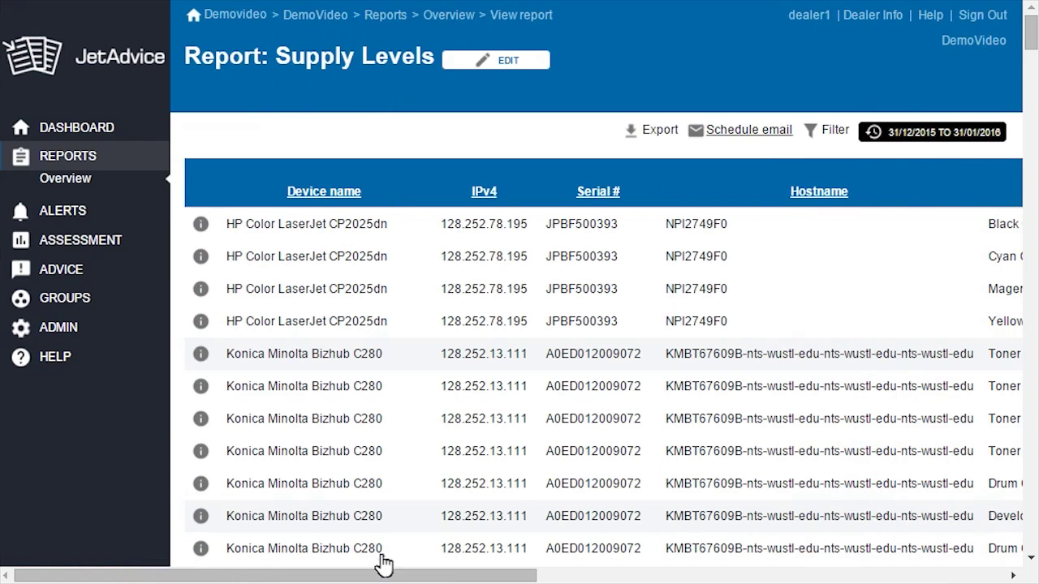
Step: Look at the report's filter search and its export format options, closing both without applying anything
left_click(827, 133)
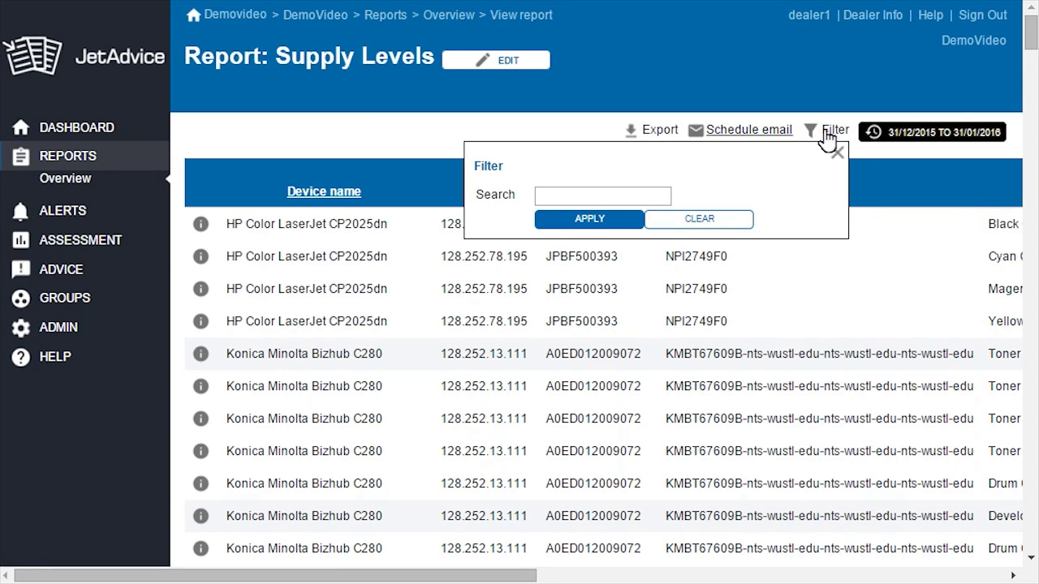
left_click(826, 133)
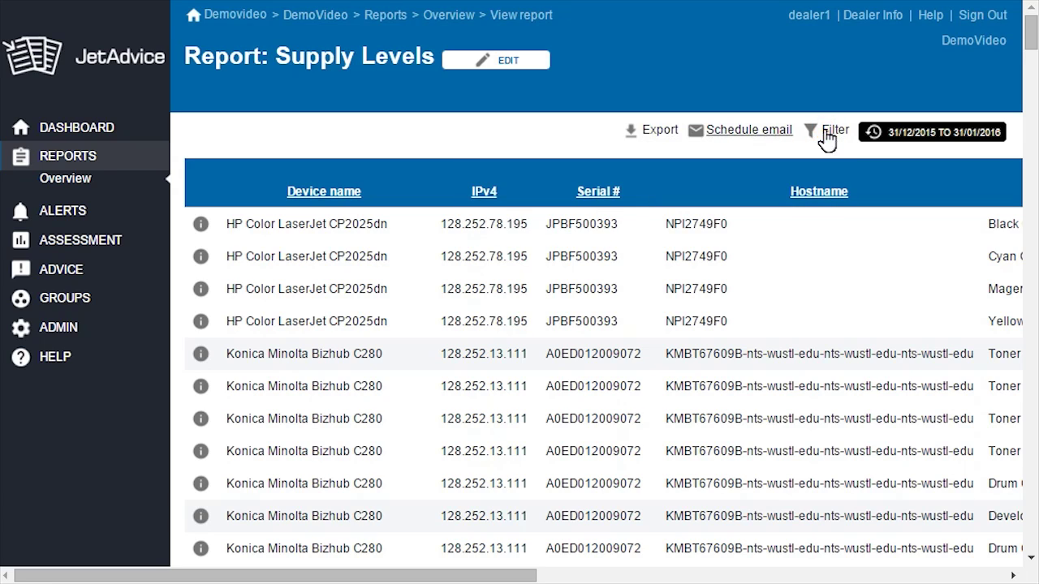
left_click(656, 134)
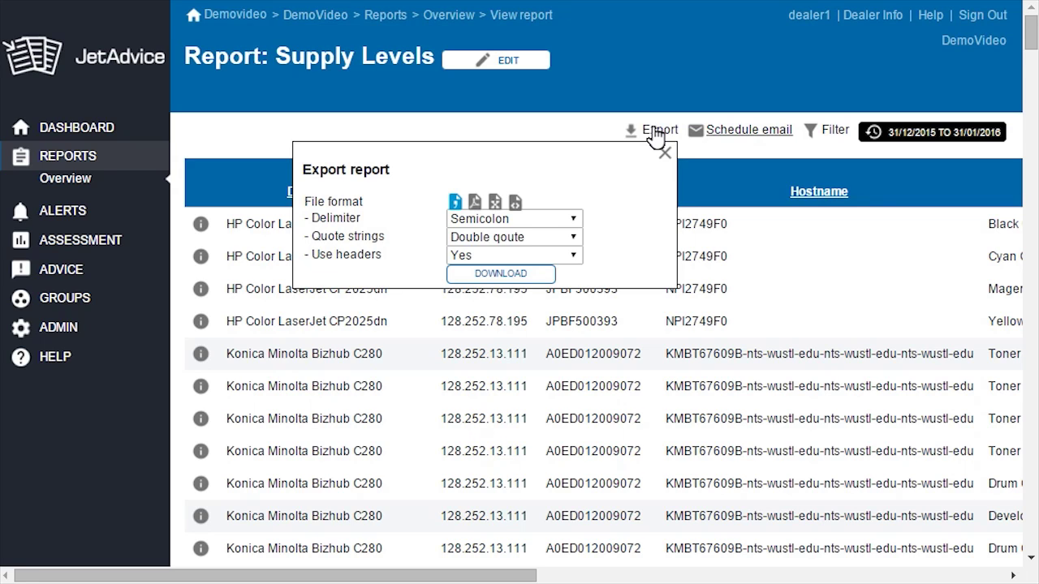
left_click(655, 135)
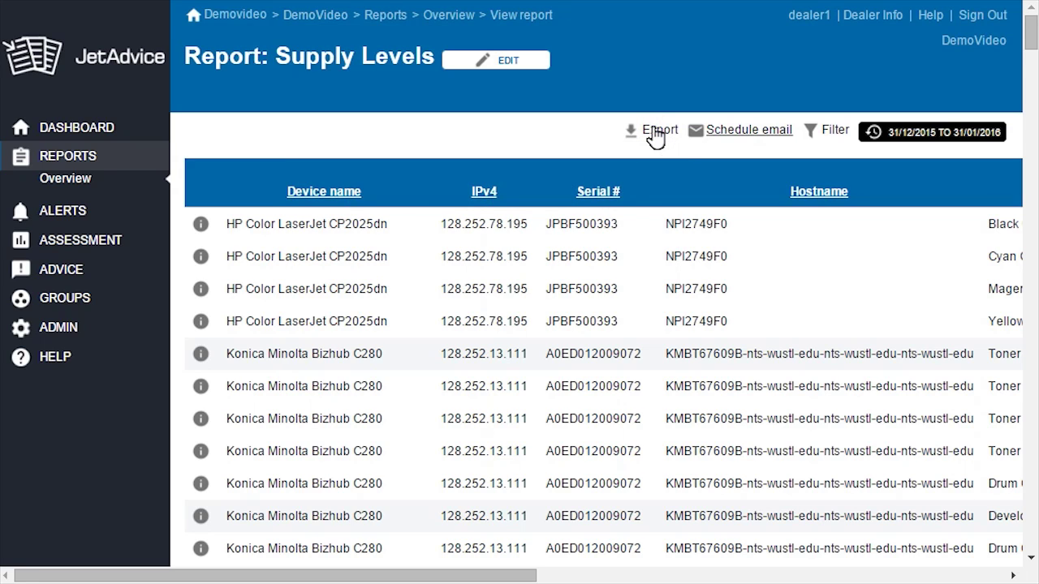
Step: Start an e-mail schedule for the report and replace the default subject with Monthly Supply Level Report
left_click(699, 136)
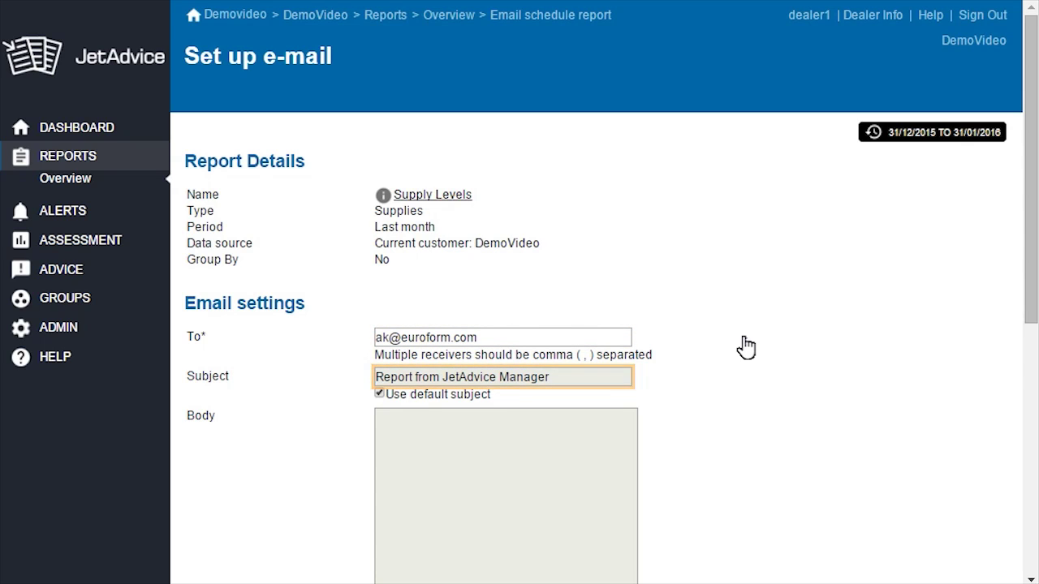
left_click(379, 394)
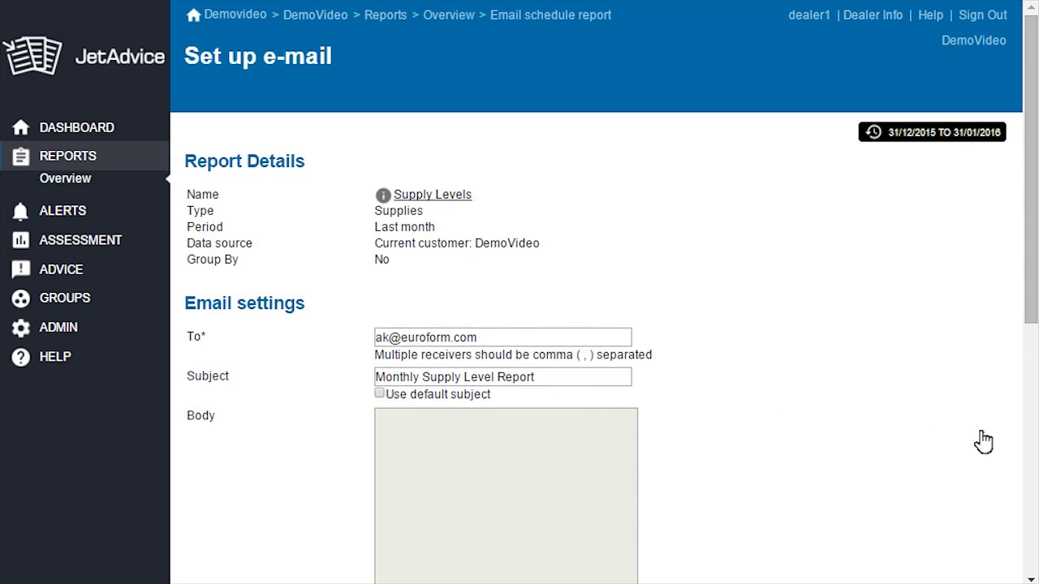
Step: Create the e-mail schedule with .xls output, sent every 1 month with reporting time 00:00 - 01:00
left_click(1029, 470)
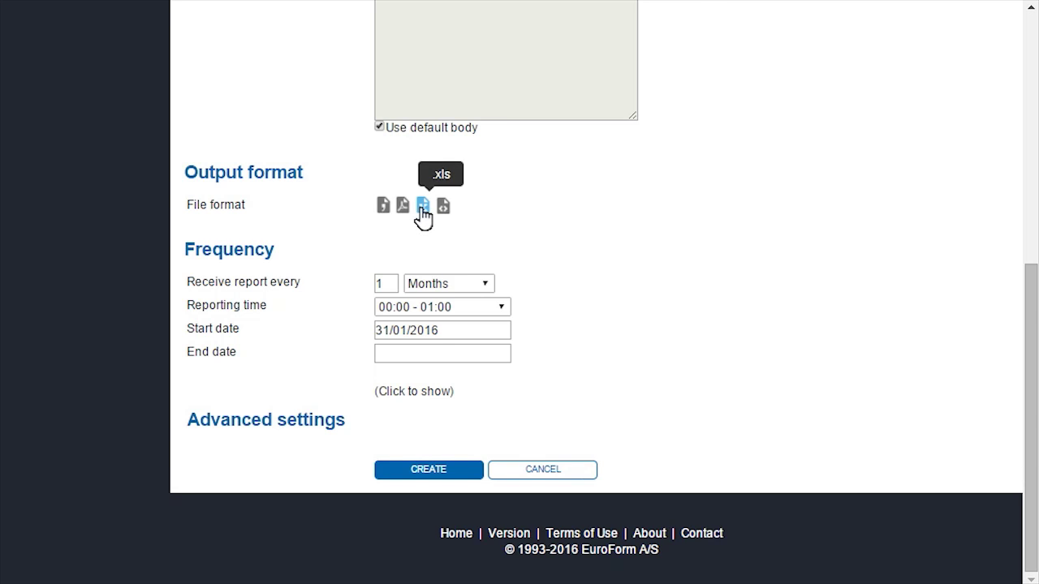
left_click(487, 285)
left_click(489, 288)
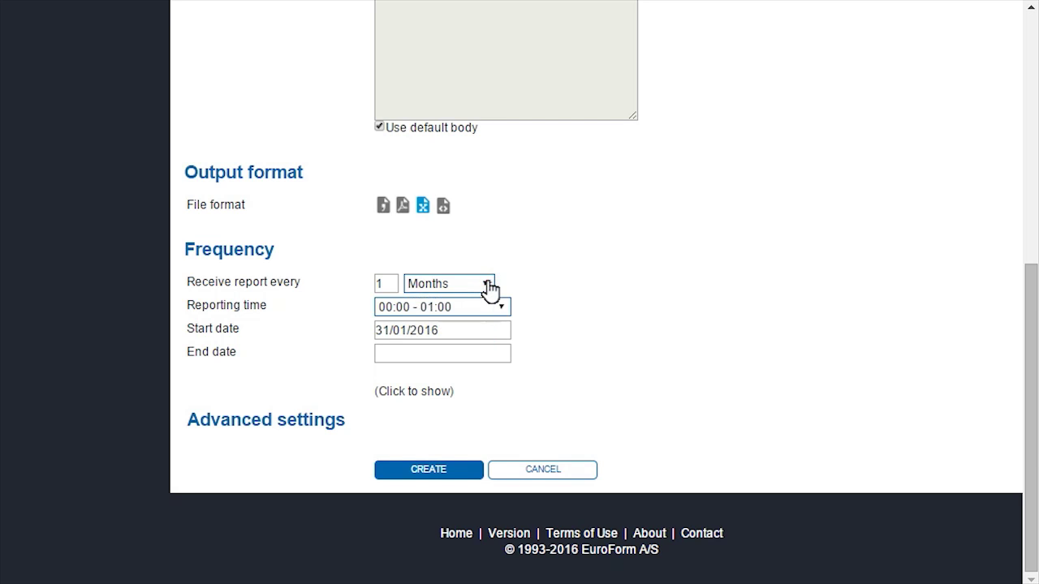
left_click(503, 309)
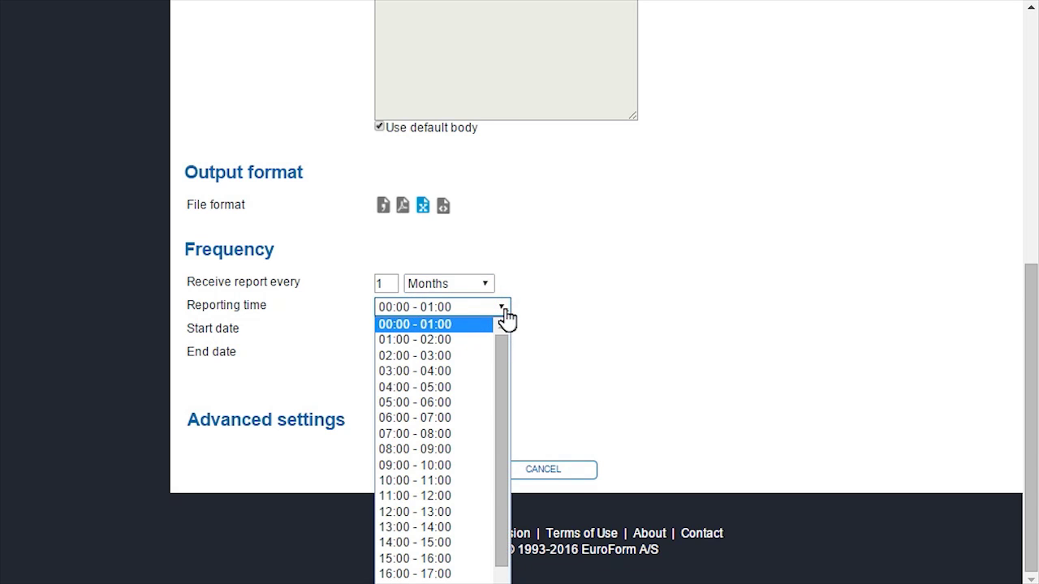
left_click(503, 310)
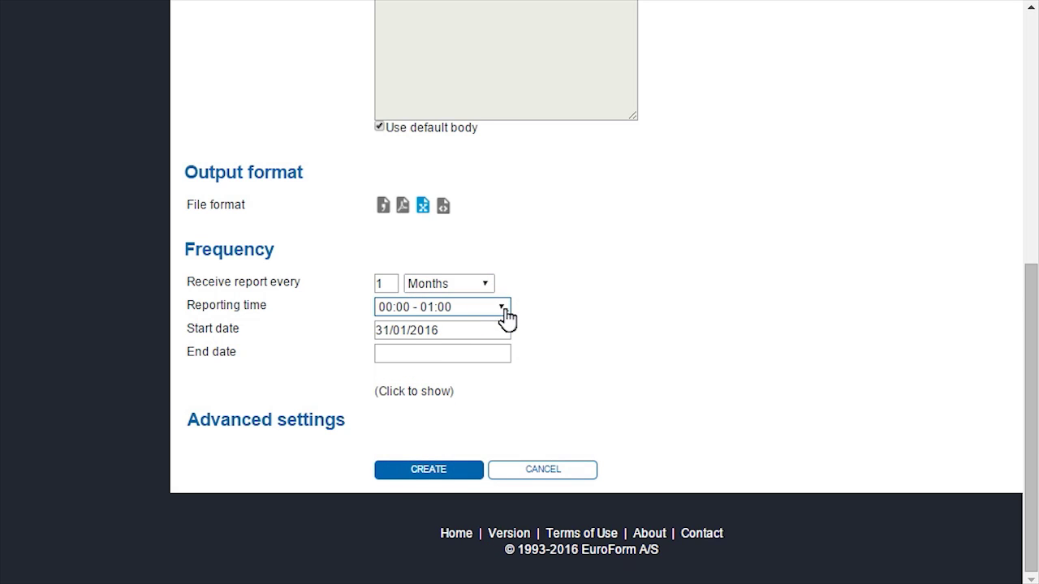
left_click(430, 473)
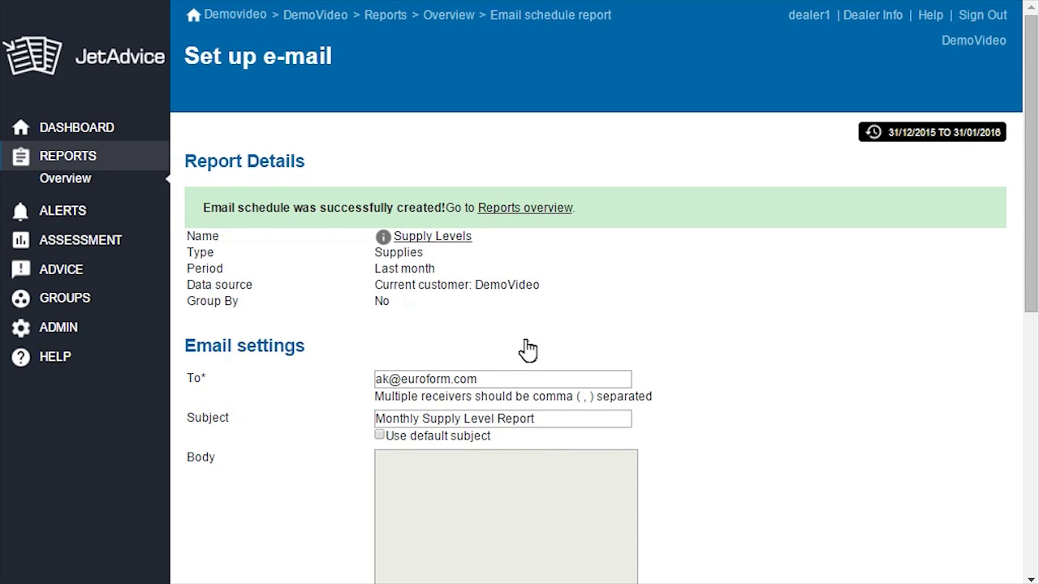
Step: Return to the reports overview and check the scheduled e-mail listed for the Supply Levels report
left_click(536, 208)
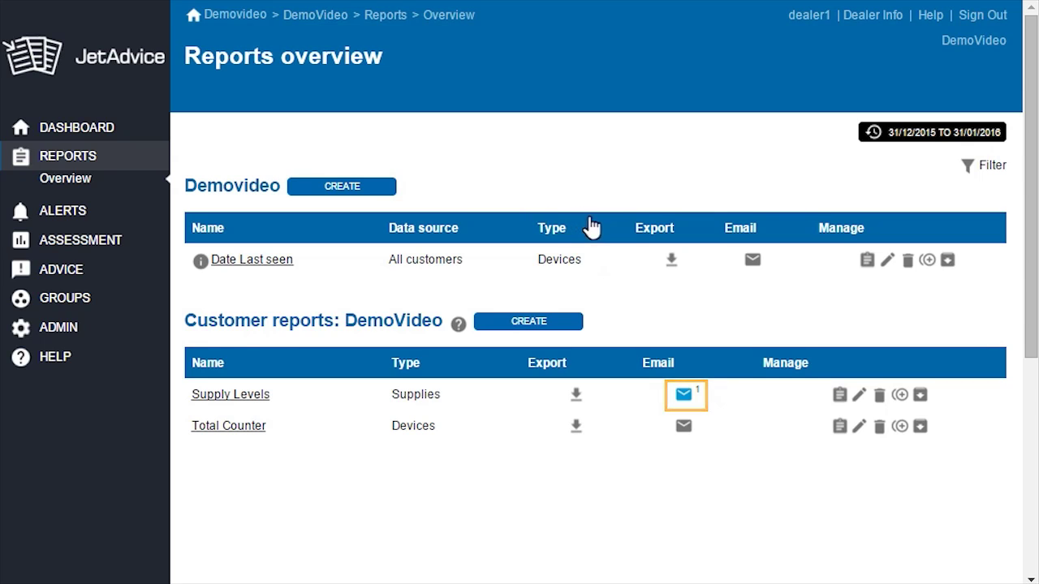
left_click(685, 396)
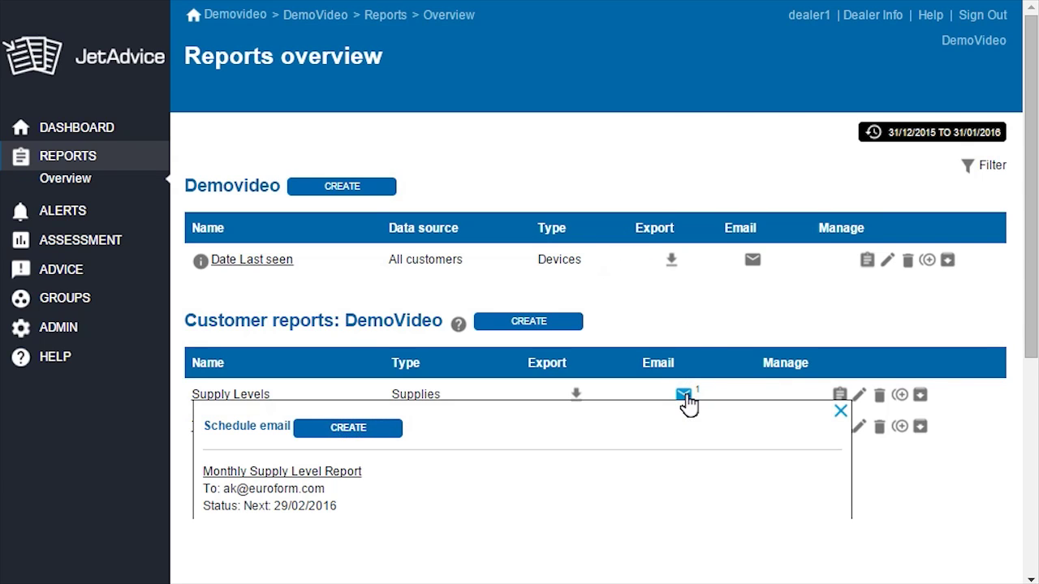
left_click(840, 411)
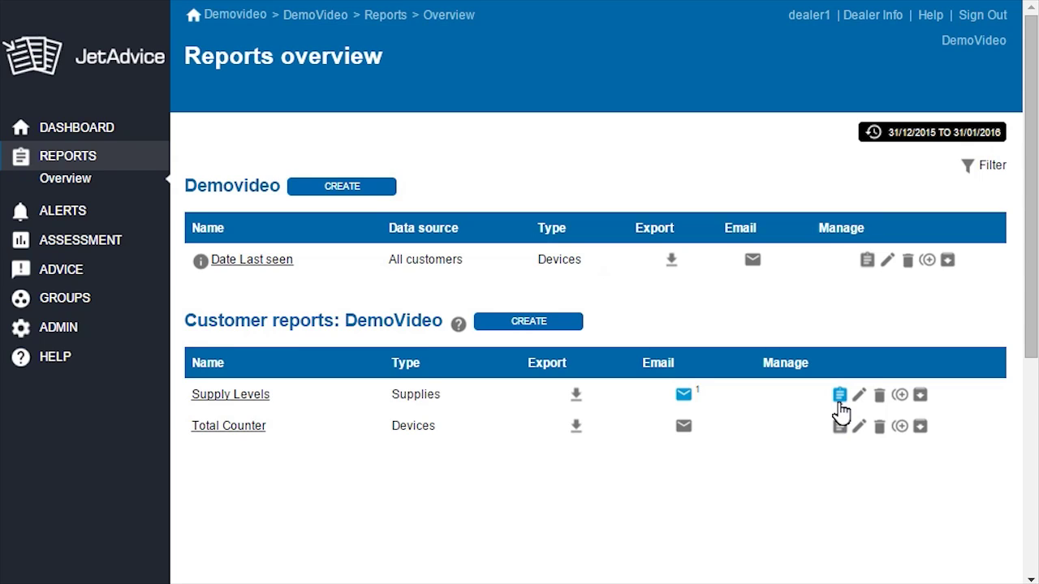
left_click(838, 401)
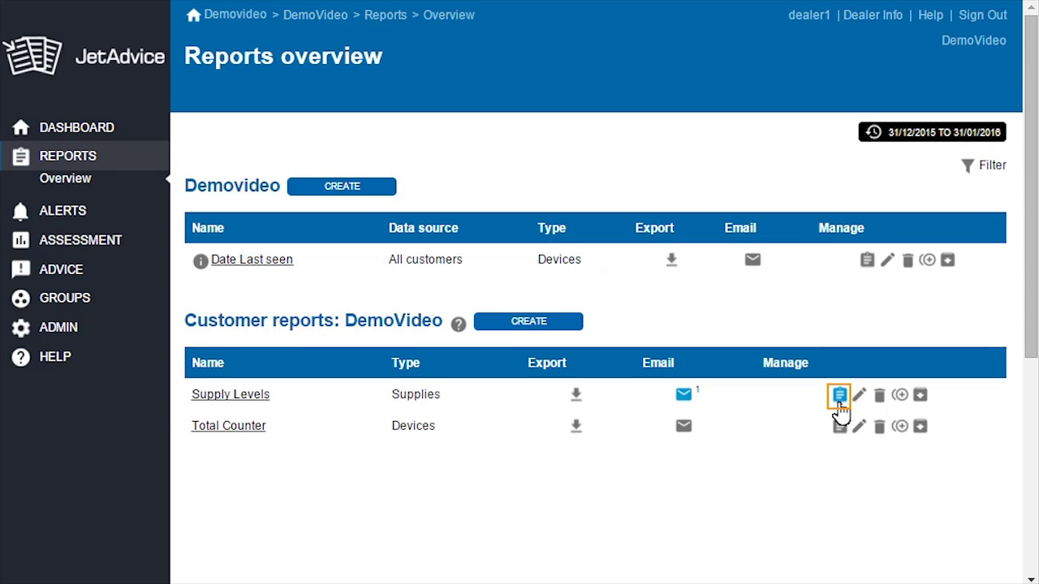